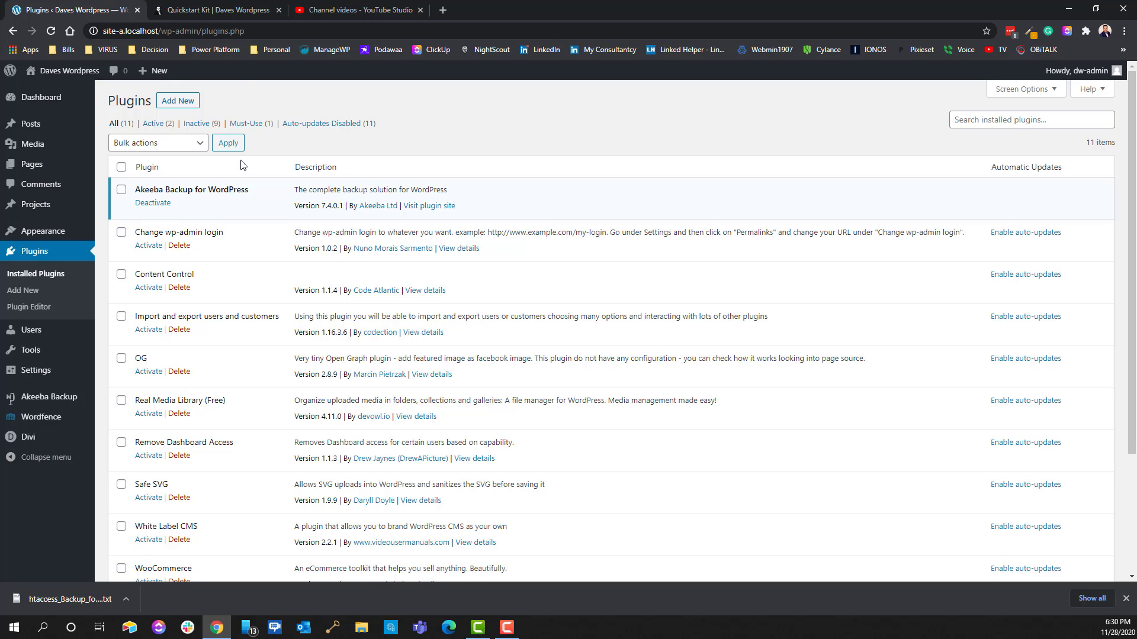
- Activate the Change wp-admin login plugin in the installed plugins list
drag(167, 31, 197, 30)
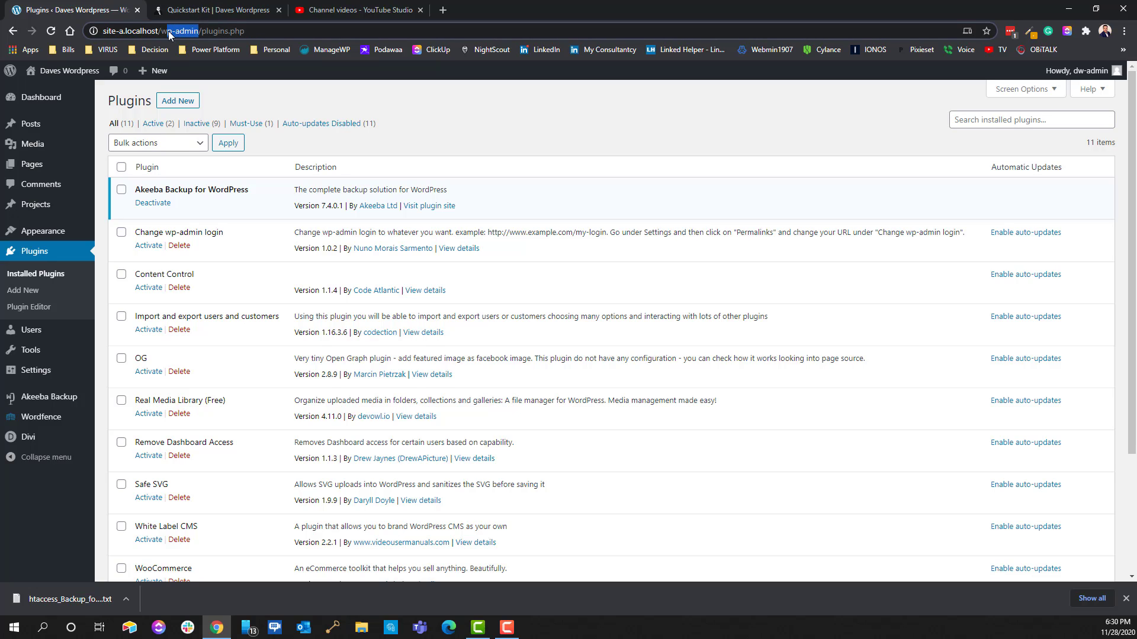
click(160, 31)
drag(160, 31, 197, 30)
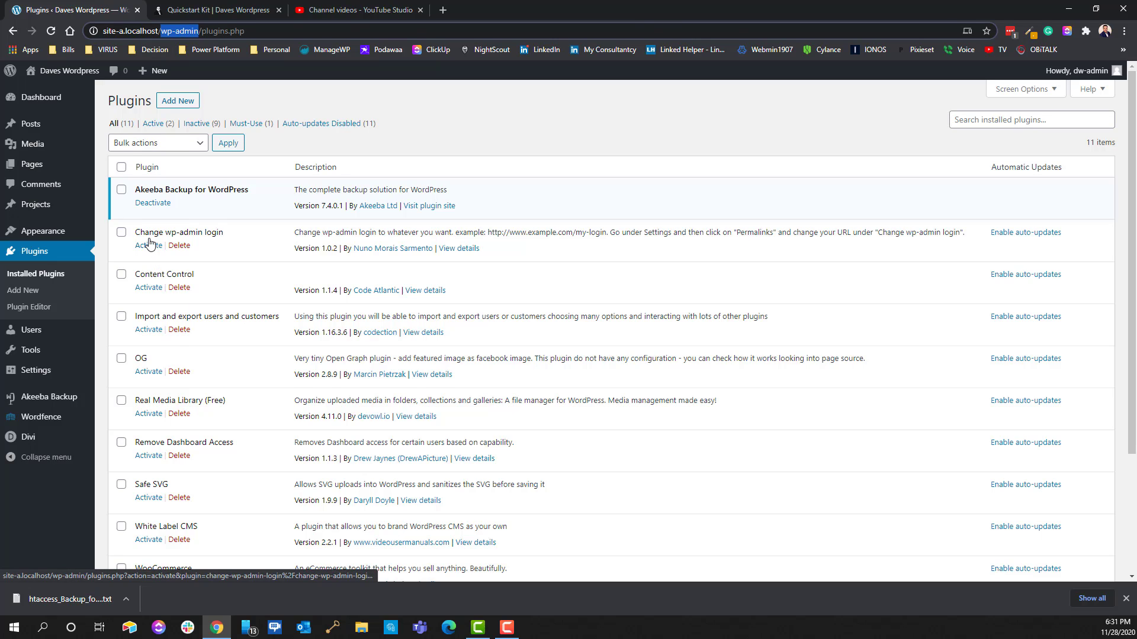
drag(224, 233, 117, 230)
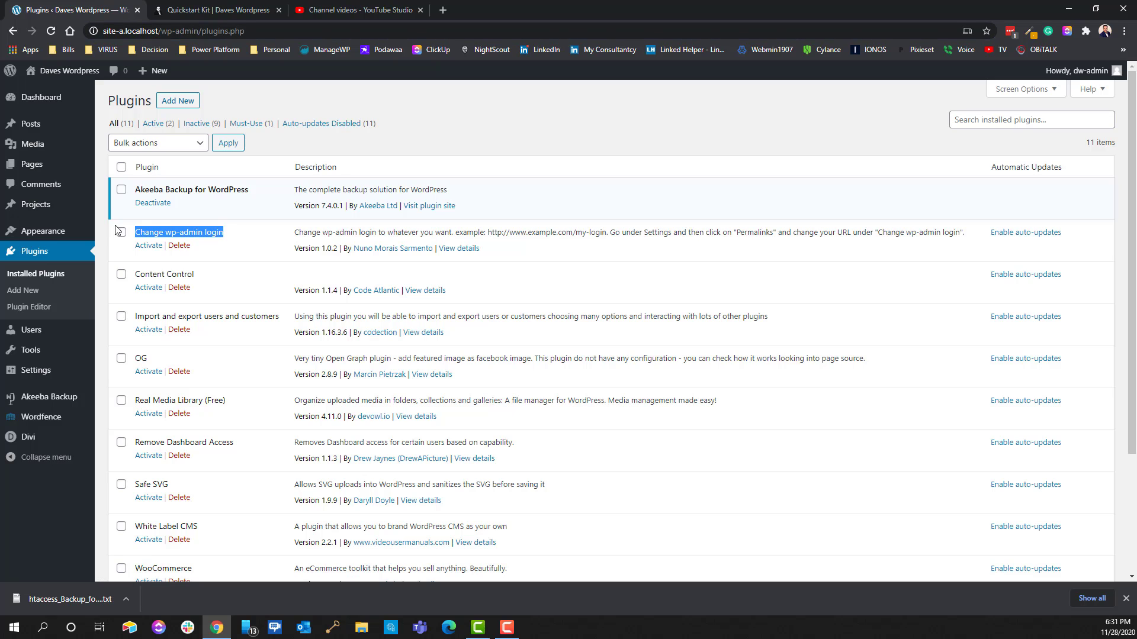
click(147, 245)
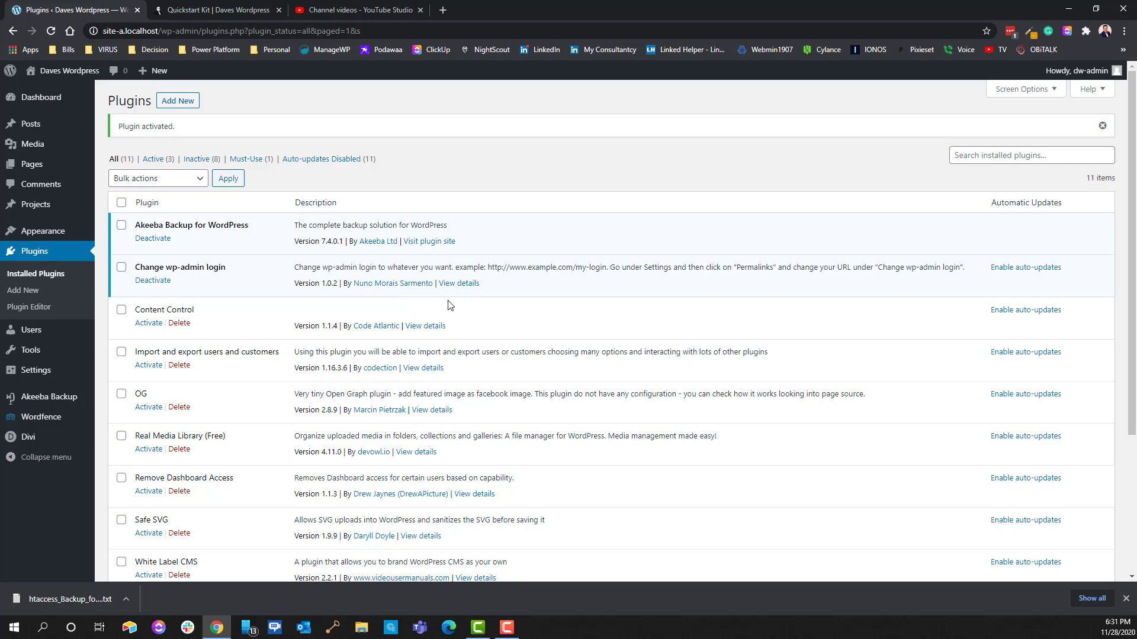
- In the Permalink settings, set the Change wp-admin login URL to foo and save the changes
mouse_move(56, 373)
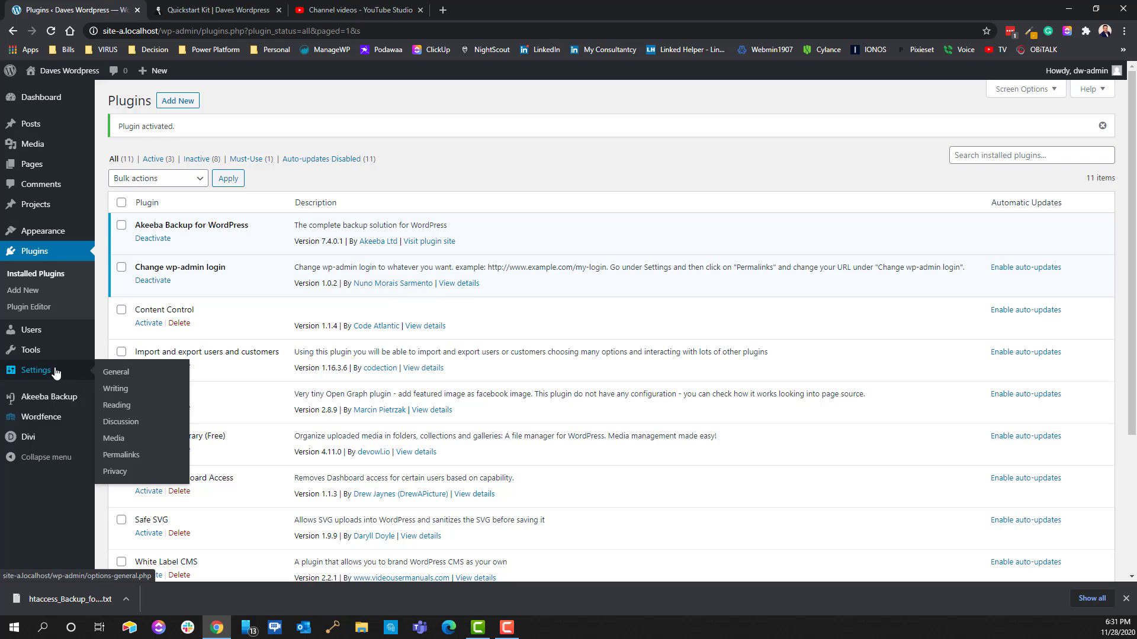
click(132, 456)
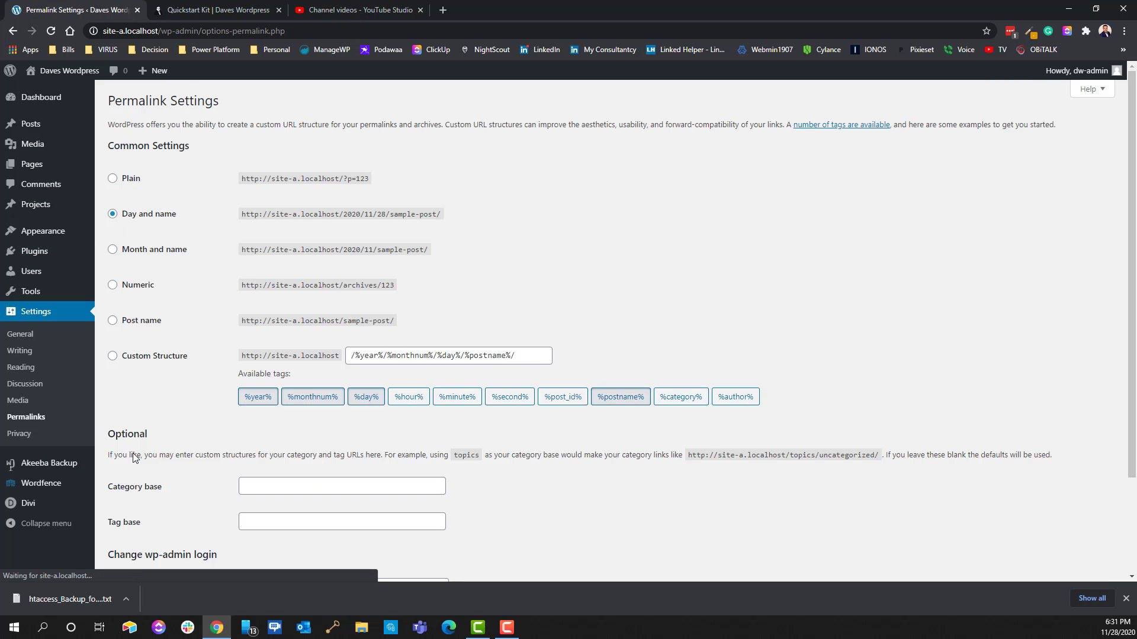
scroll(123, 450, down, 3)
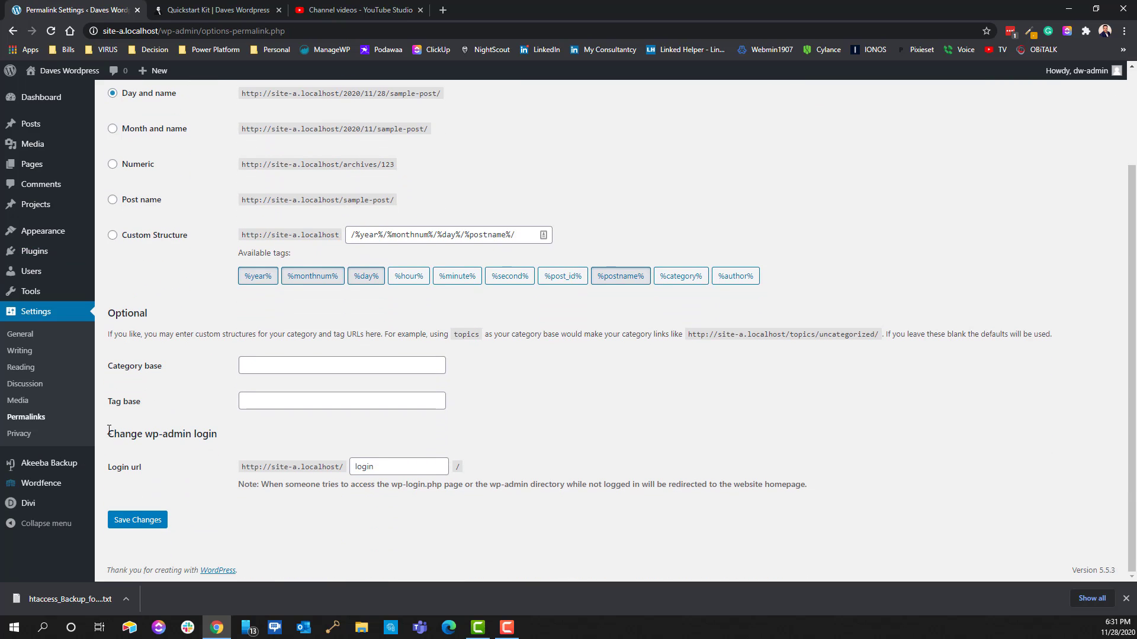
drag(108, 434, 273, 435)
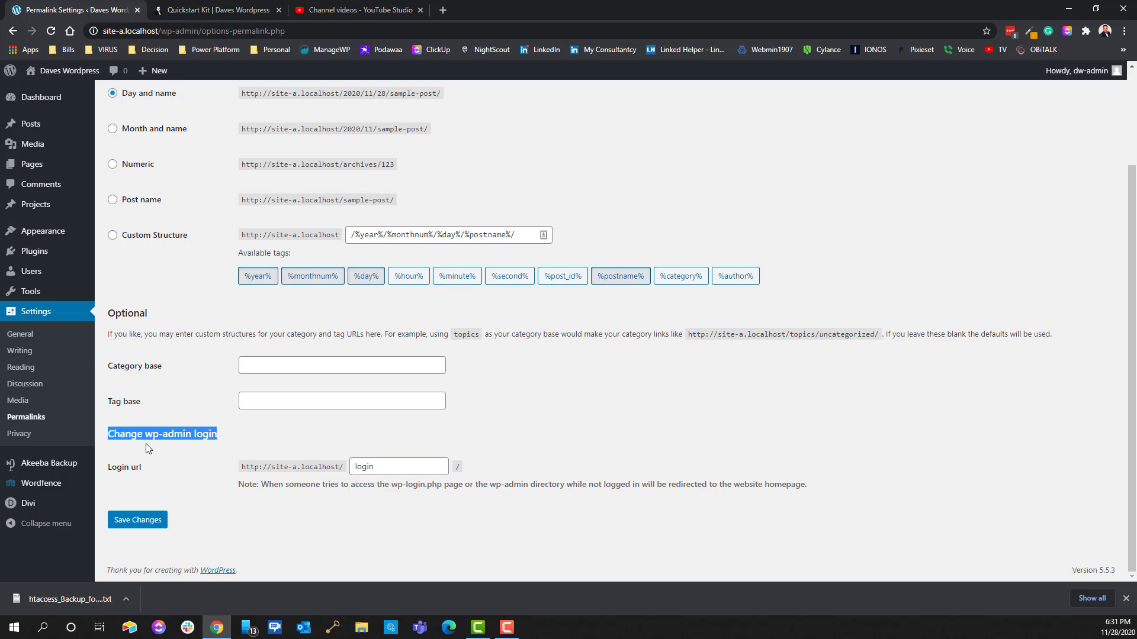
double_click(377, 467)
text(f)
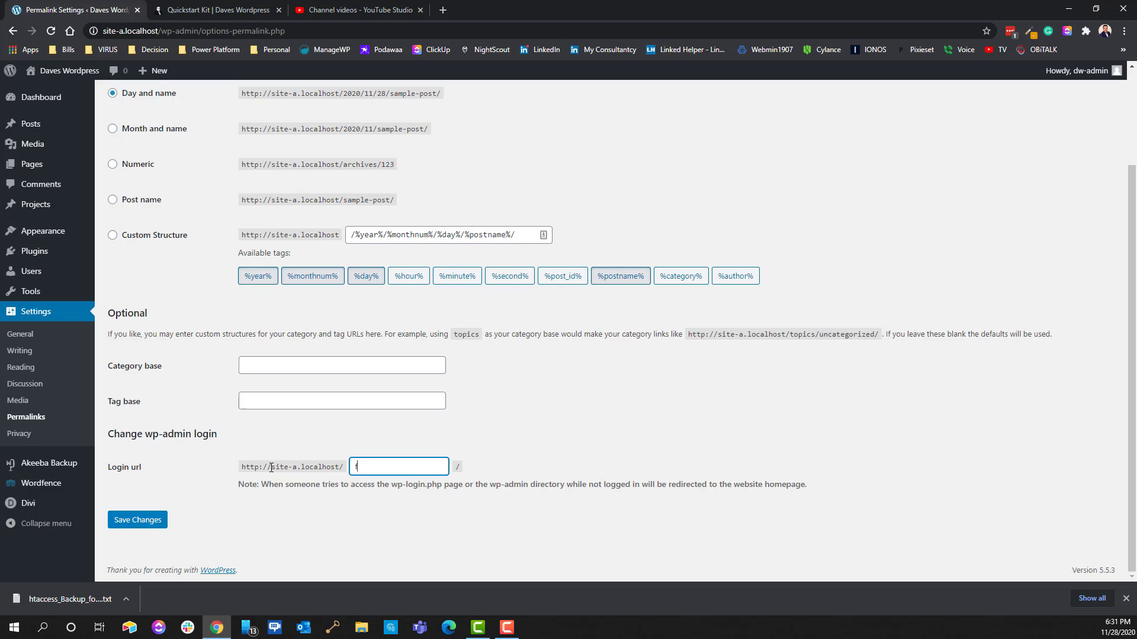
text(oo)
click(152, 523)
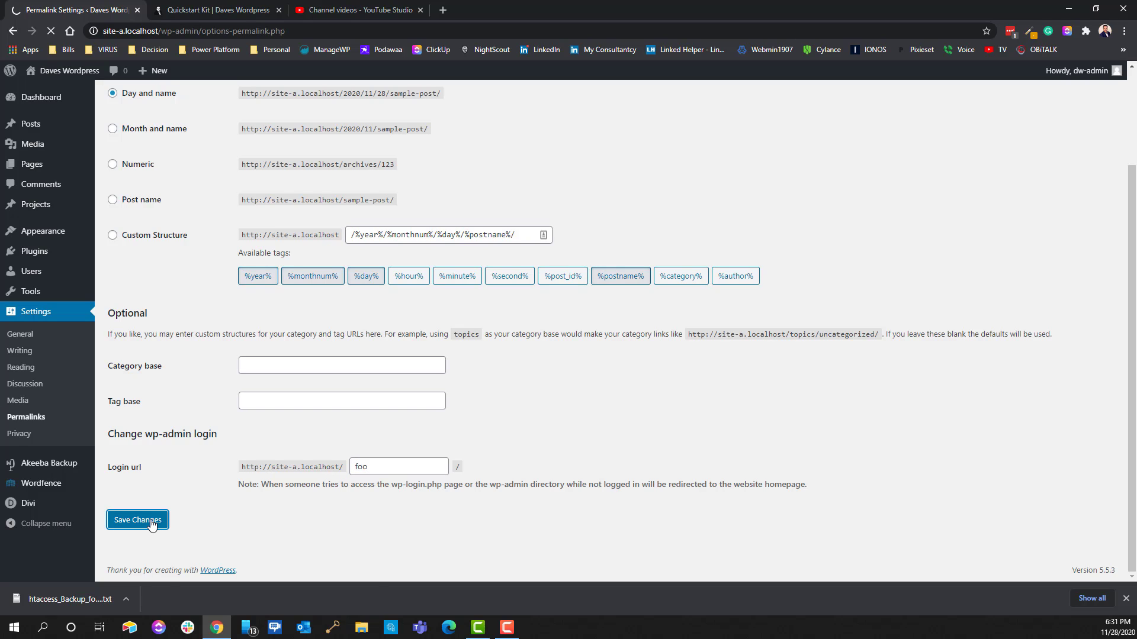
- Log out of the dashboard and try to reach the old login address site-a.localhost/wp-admin
mouse_move(1078, 70)
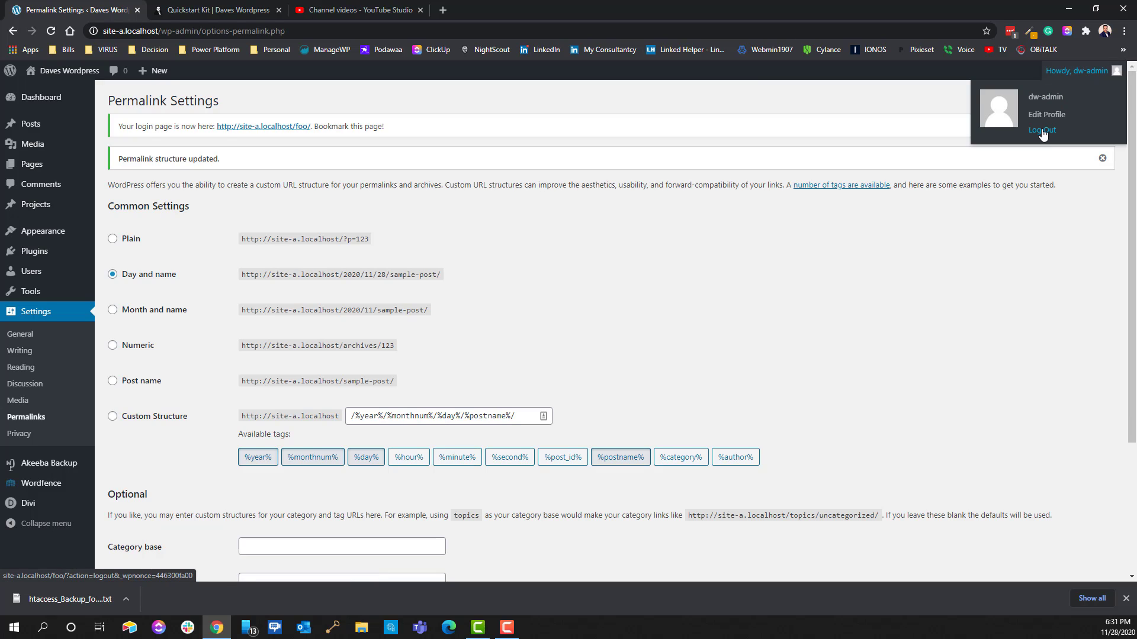
click(1042, 131)
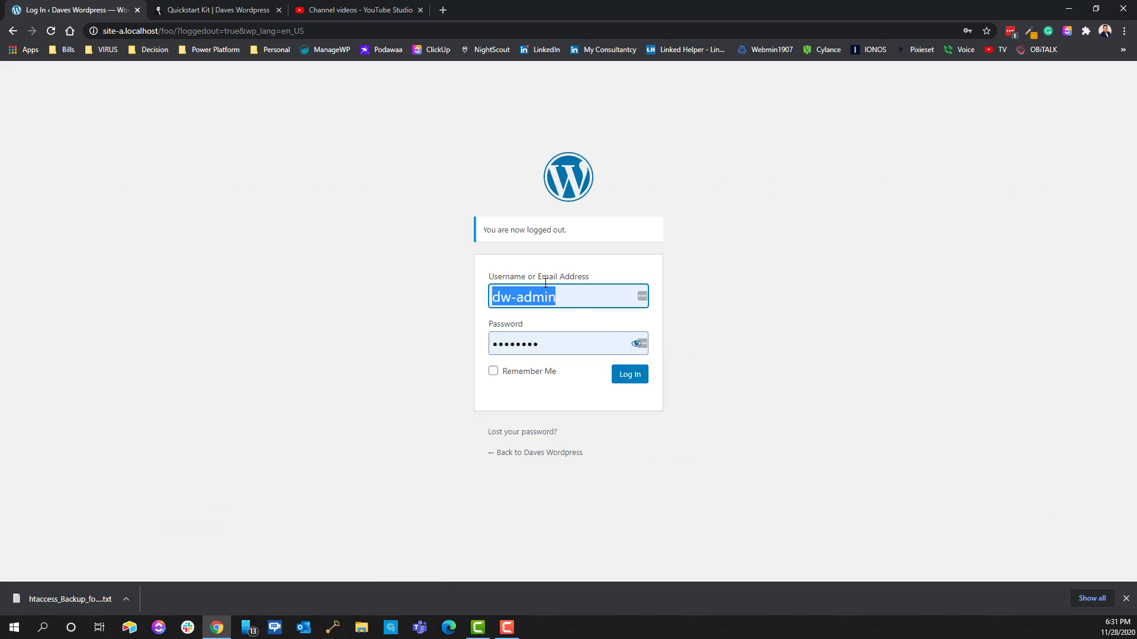
drag(168, 31, 611, 41)
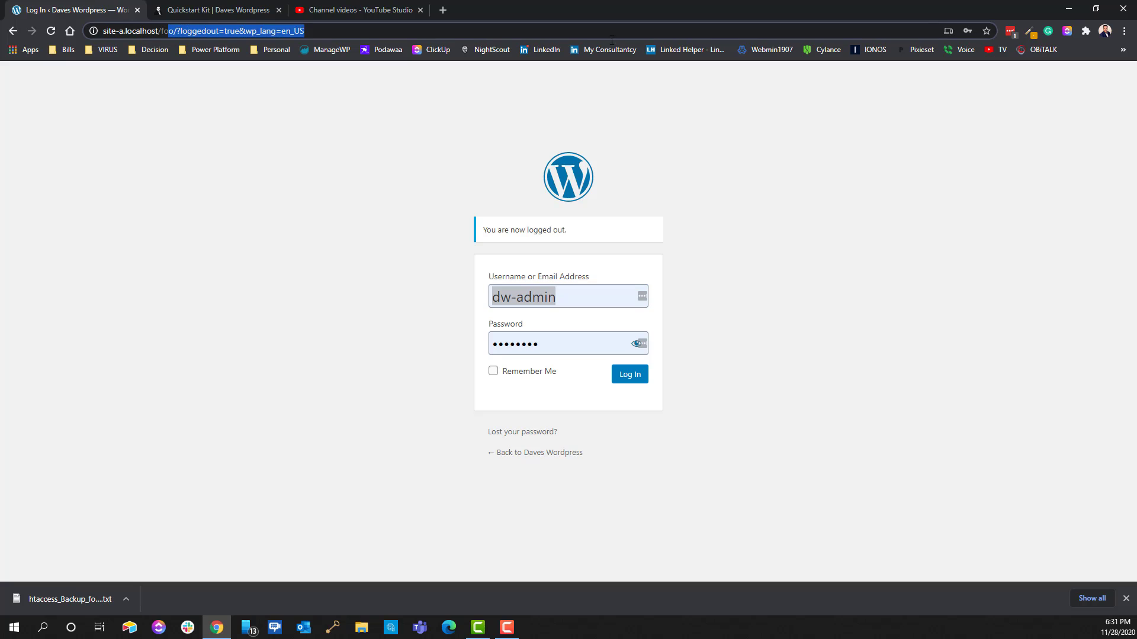
key(BackSpace)
key(BackSpace)
key(BackSpace)
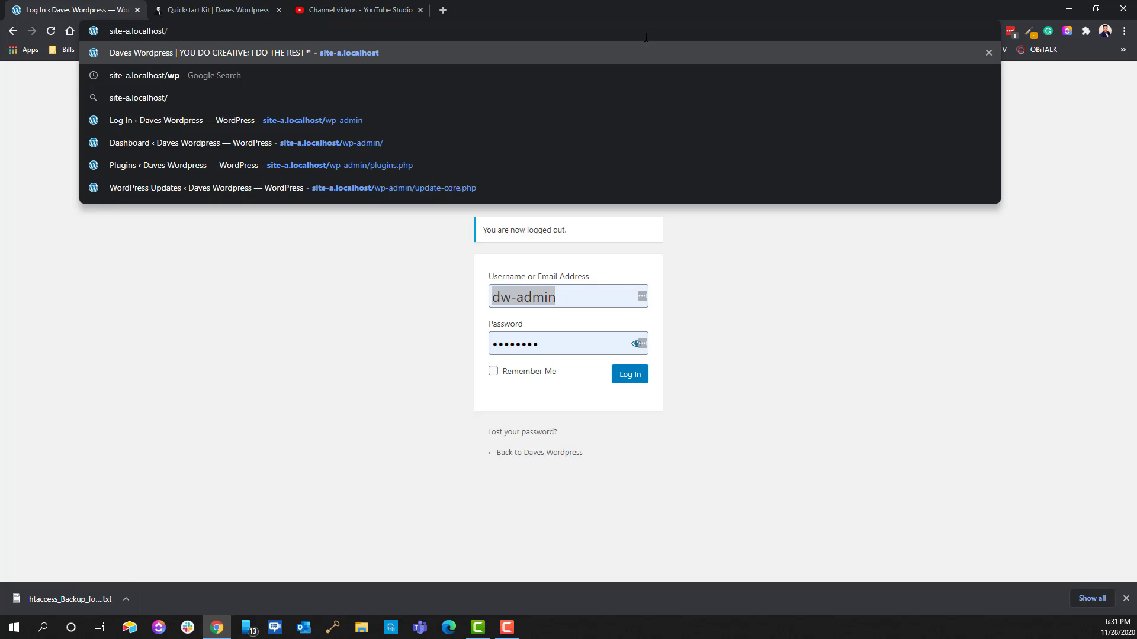
key(Down)
key(Down)
key(Down)
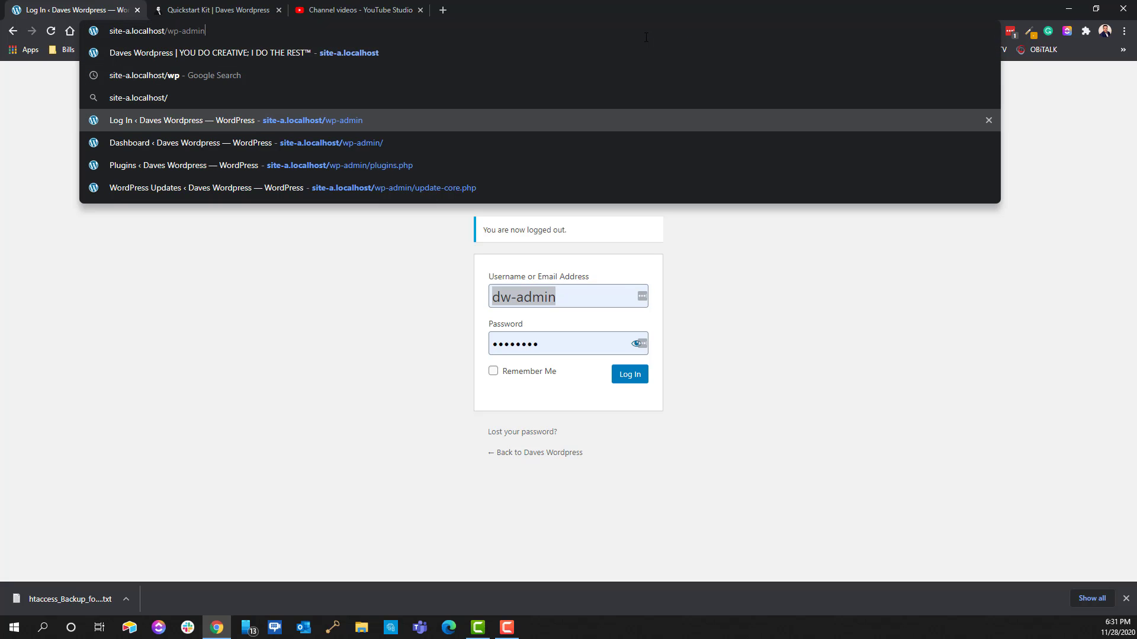
key(Return)
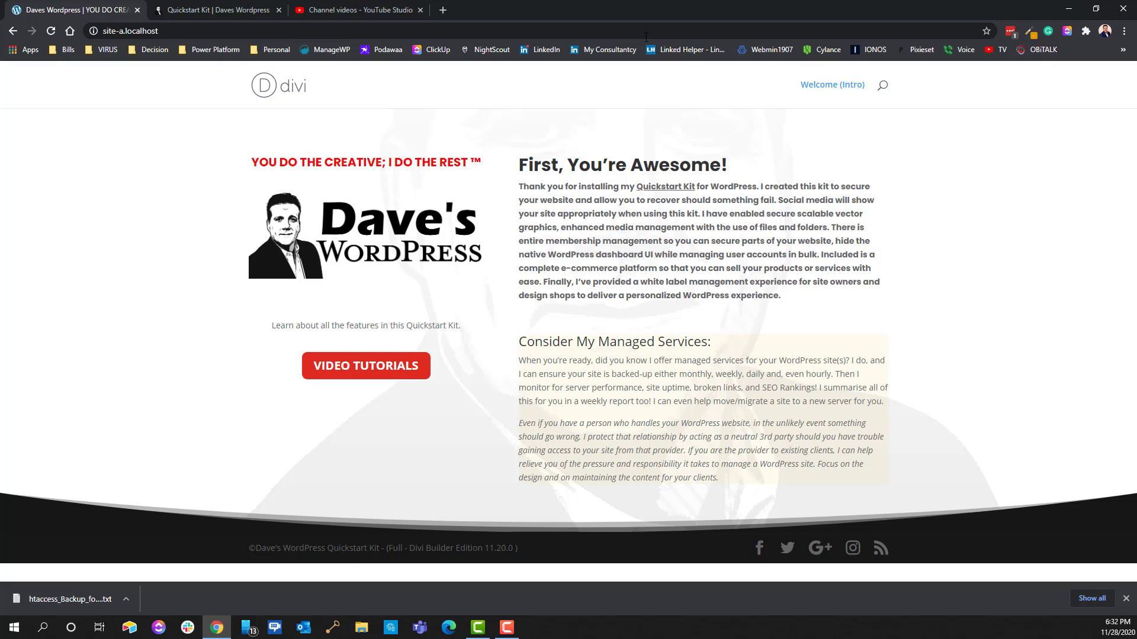
- Open the new login address site-a.localhost/foo and log in with the prefilled credentials
click(302, 28)
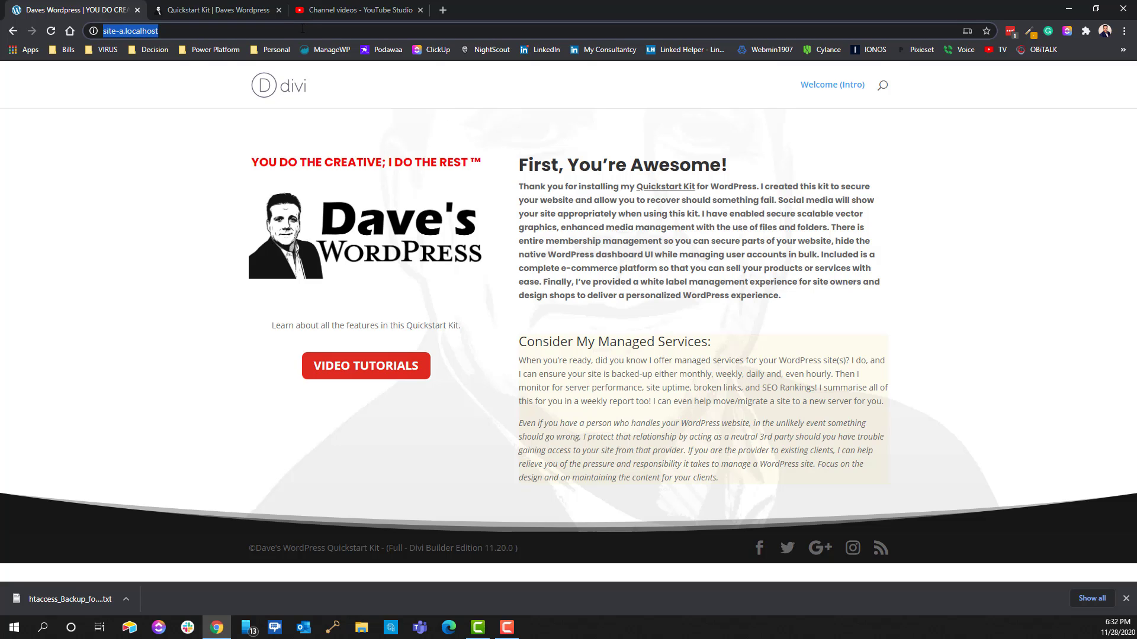
click(303, 29)
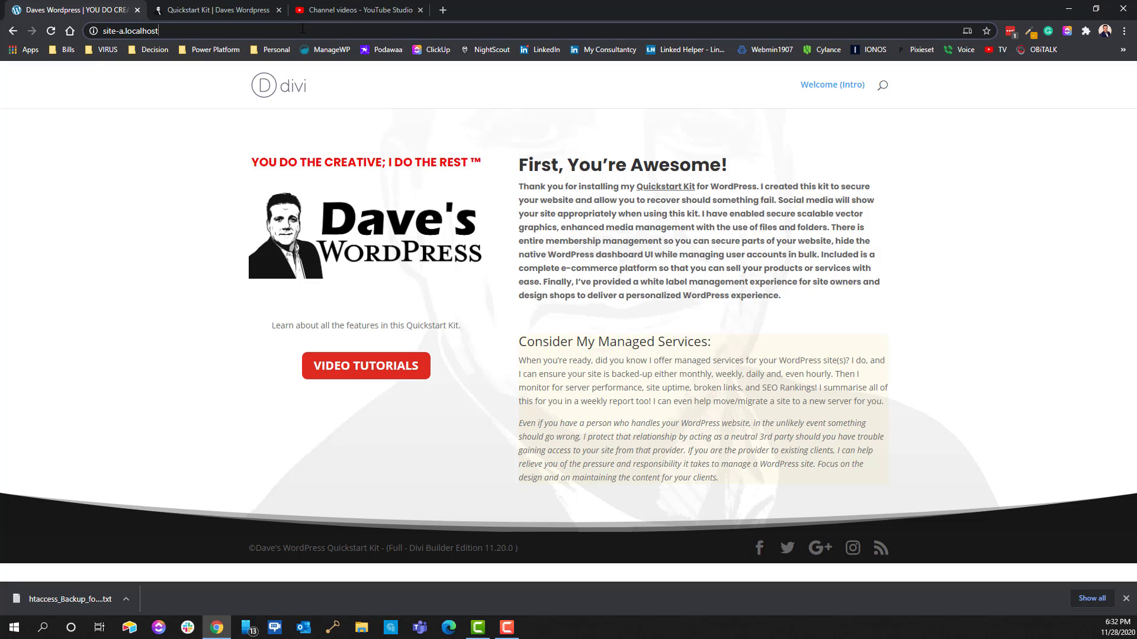
text(/)
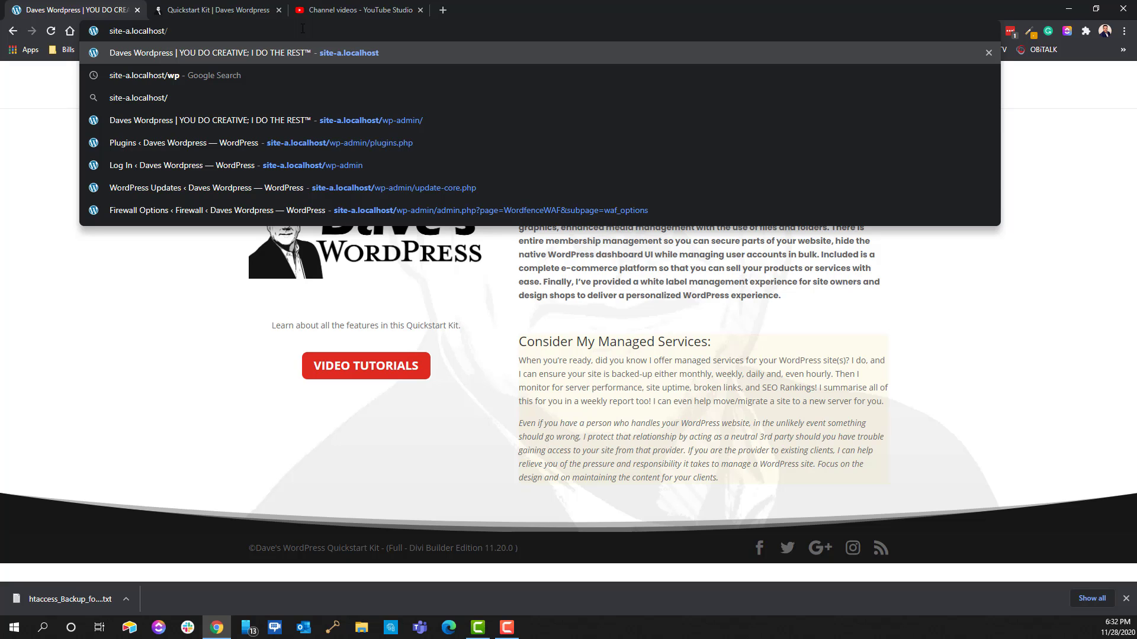
text(foo)
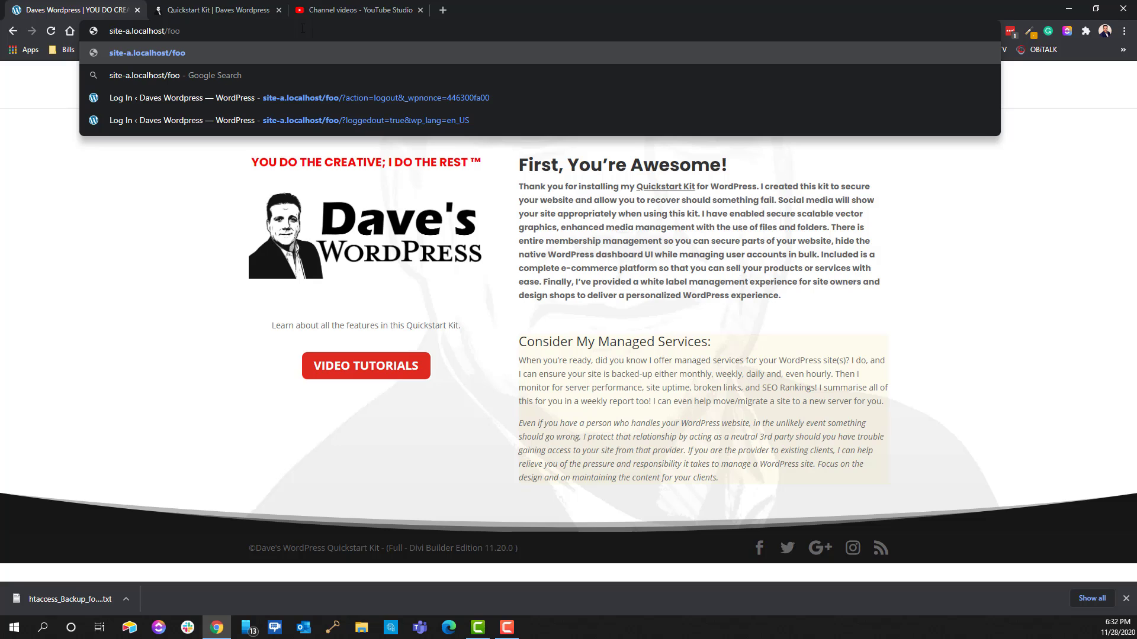
key(Return)
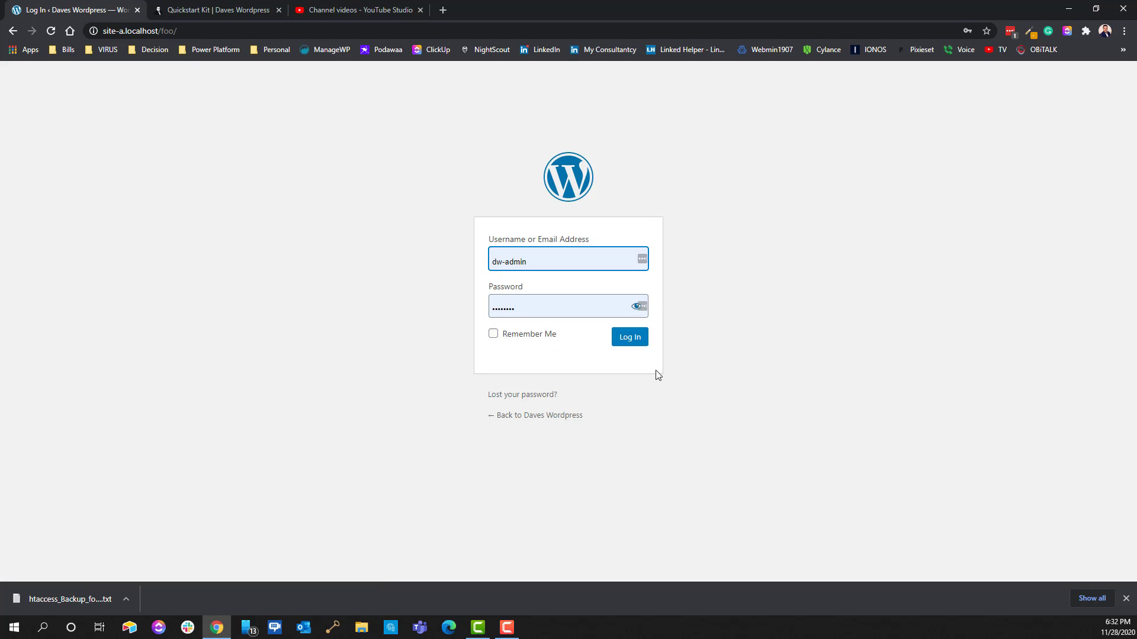
click(631, 342)
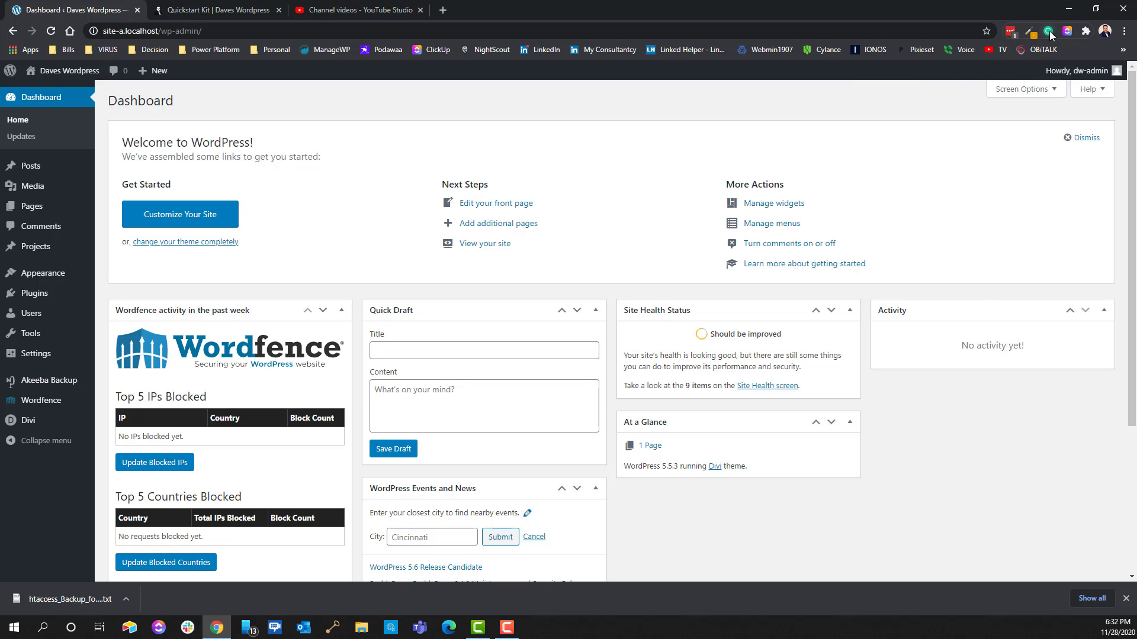
- Generate a secure password with the LastPass extension and copy it
click(1011, 32)
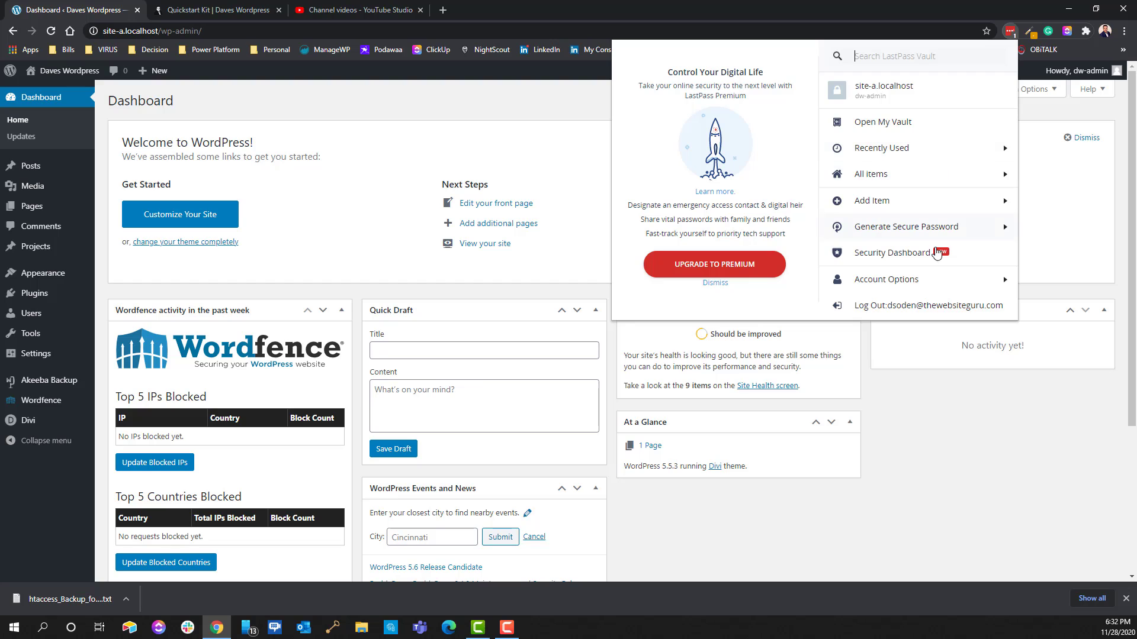
click(887, 231)
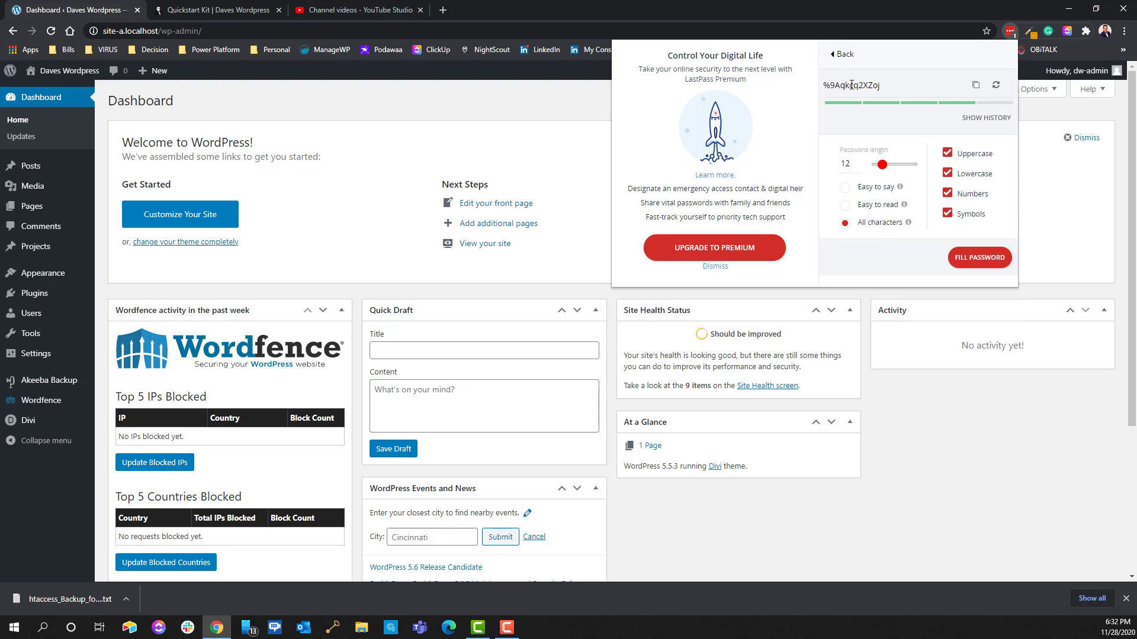
click(976, 85)
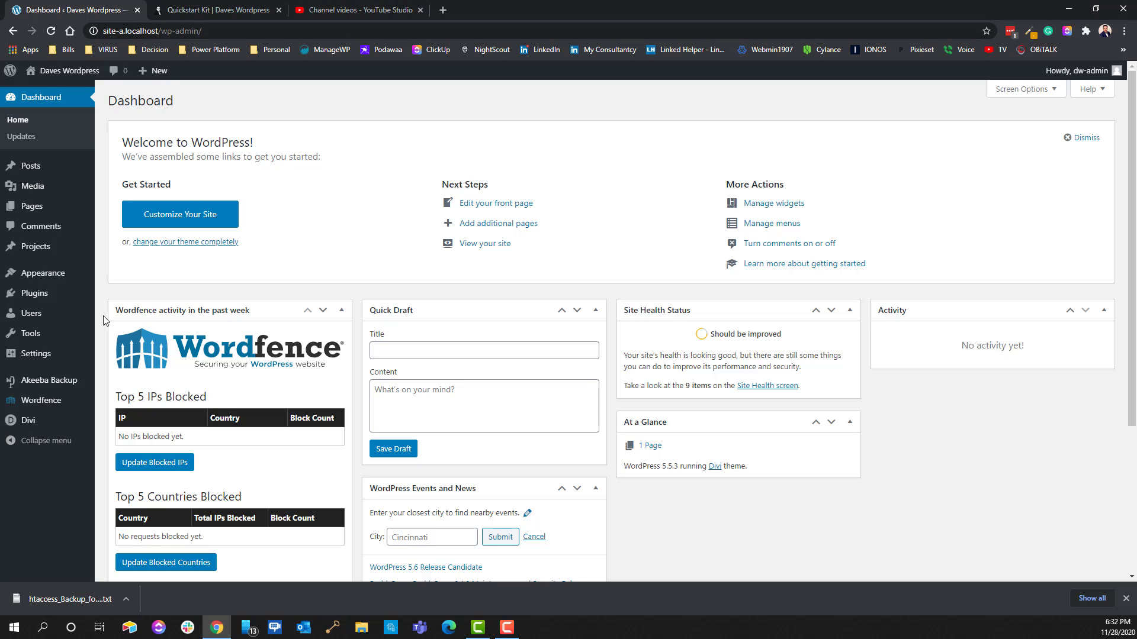
- Replace the login URL ending in the Permalink settings with the copied generated password
mouse_move(41, 353)
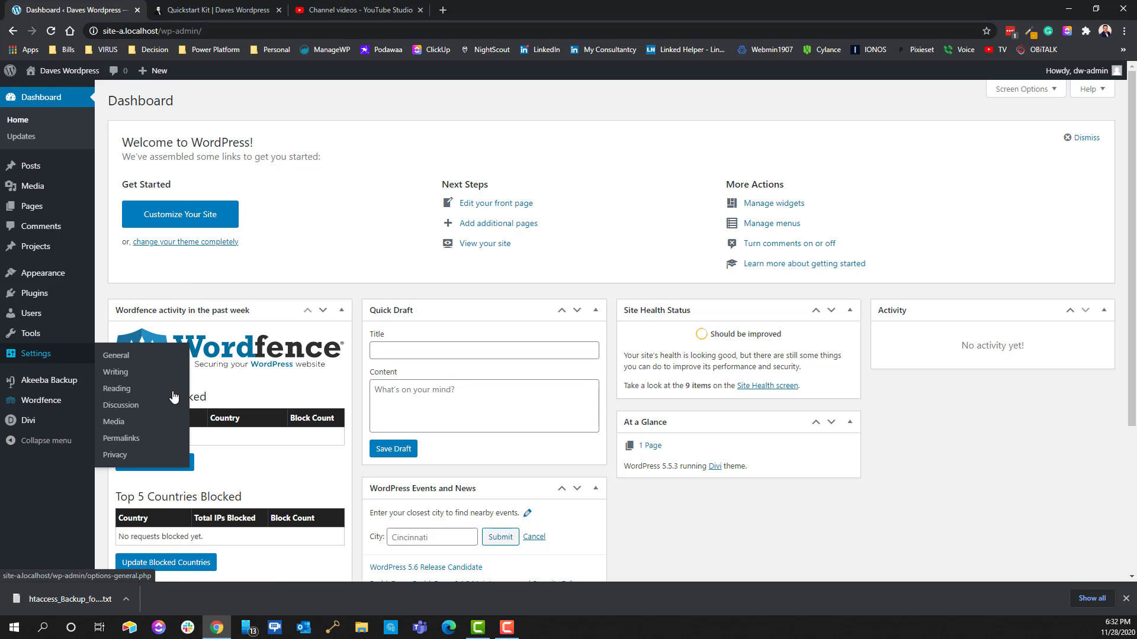
click(141, 439)
scroll(363, 467, down, 2)
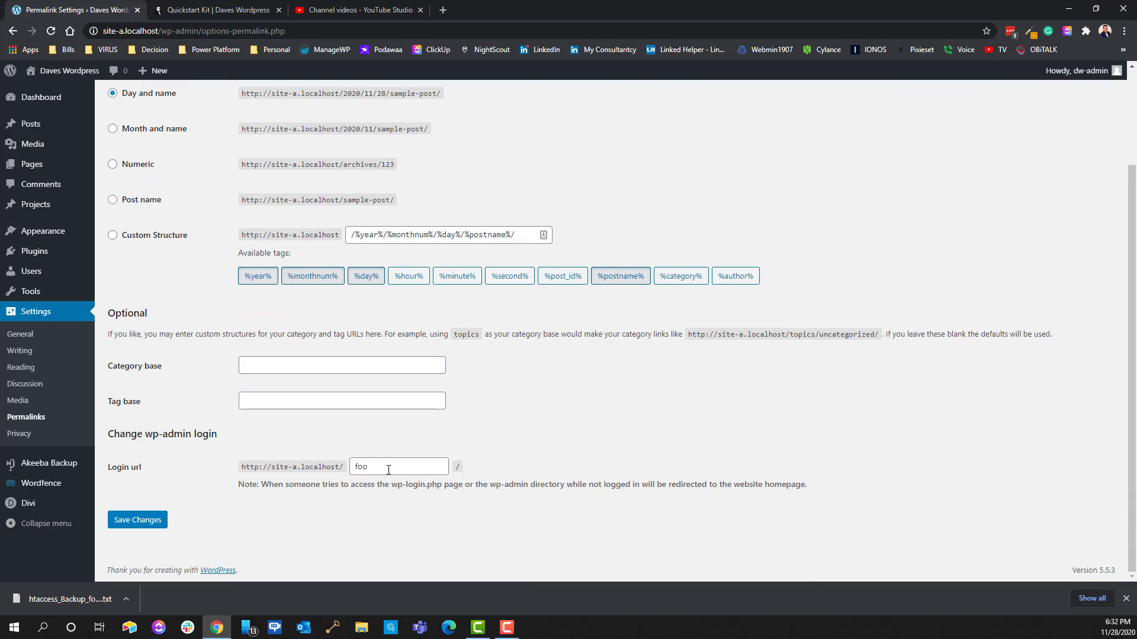
drag(391, 467, 243, 469)
key(ctrl+v)
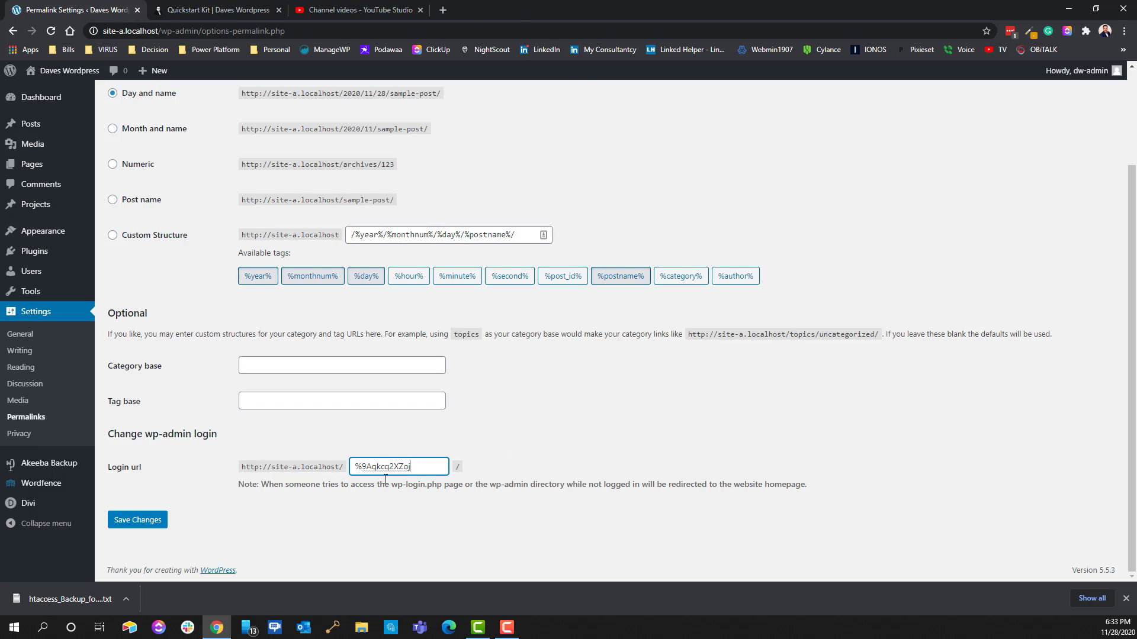
- Set the login URL ending back to foo and save the permalink changes
drag(413, 467, 310, 462)
text(foo)
click(132, 524)
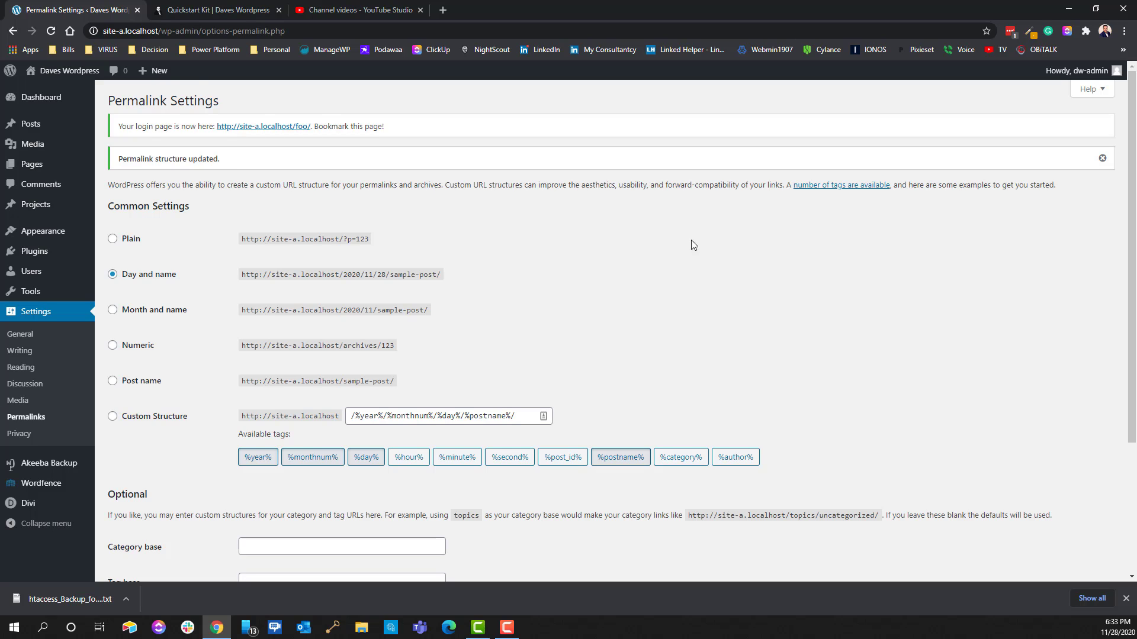
- Switch to the open Quickstart Kit page to view its Plugin Video Learning Library
click(202, 10)
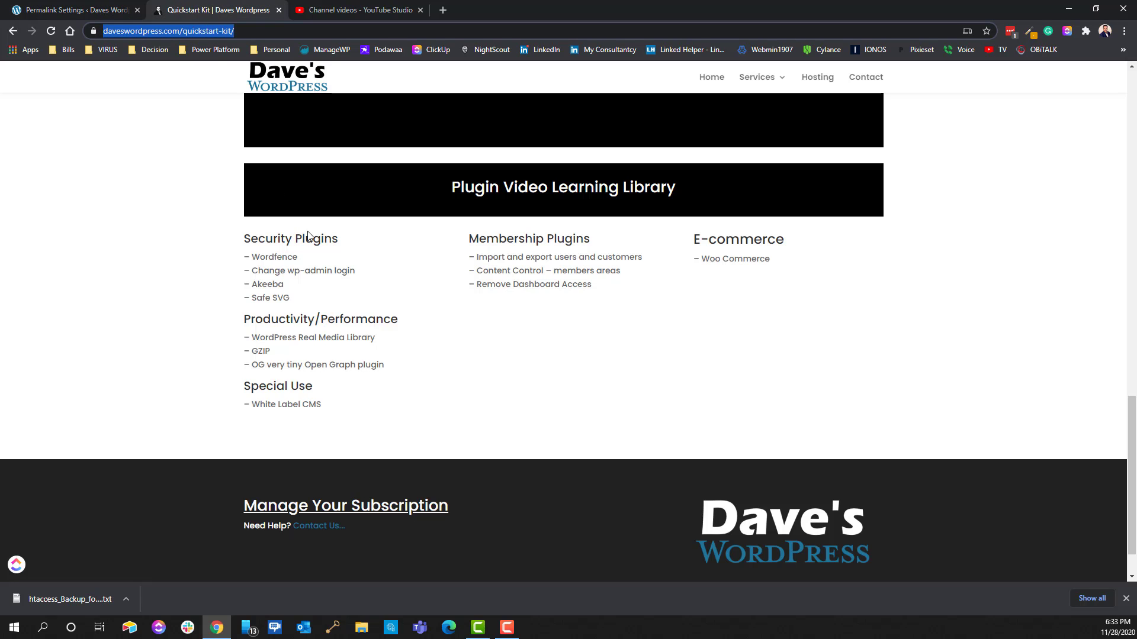